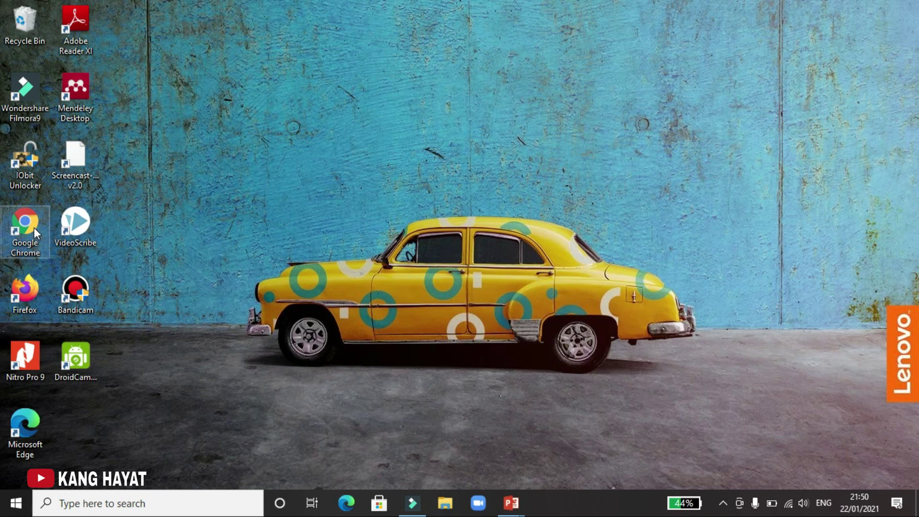
Step: Launch Google Chrome, go to scopus.com and open the author search form
double_click(34, 228)
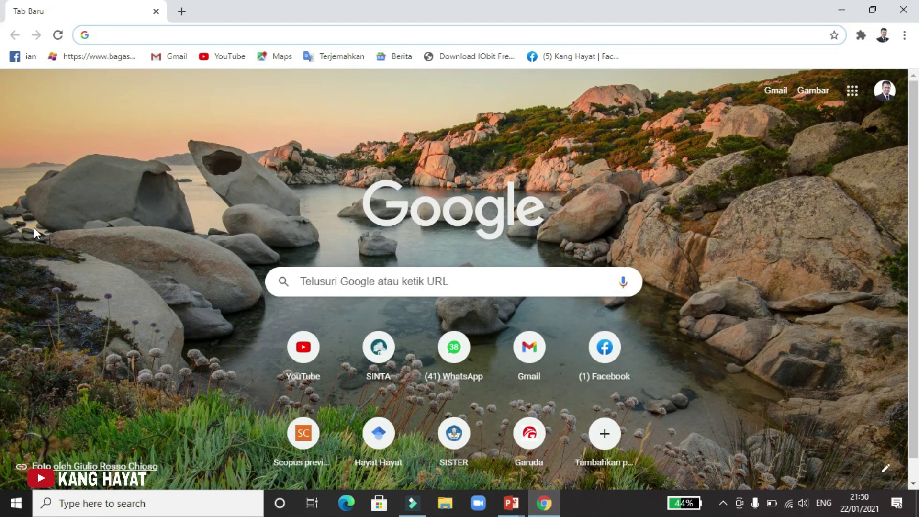
type("scopus.com")
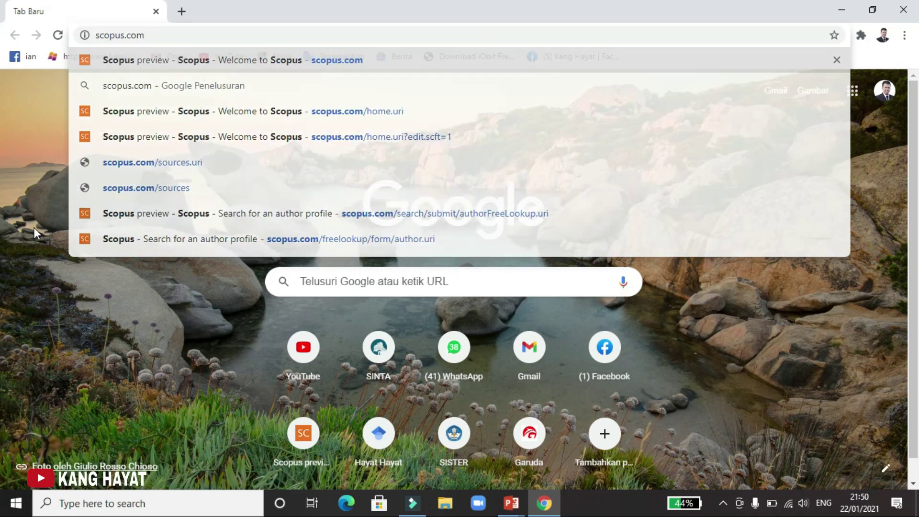
key("Return")
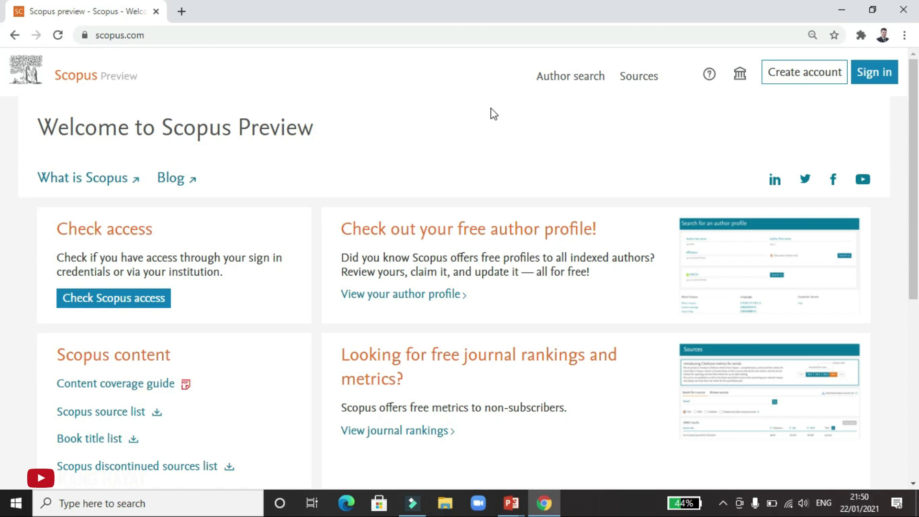
left_click(556, 83)
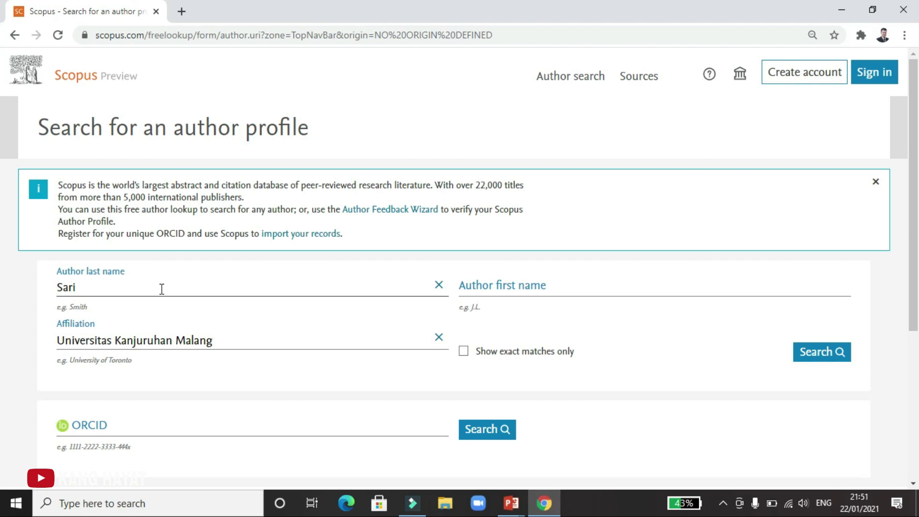
Step: Clear the affiliation, enter the author's first and middle name alongside the existing last name, and run the author search
left_click_drag(227, 342, 46, 330)
key("BackSpace")
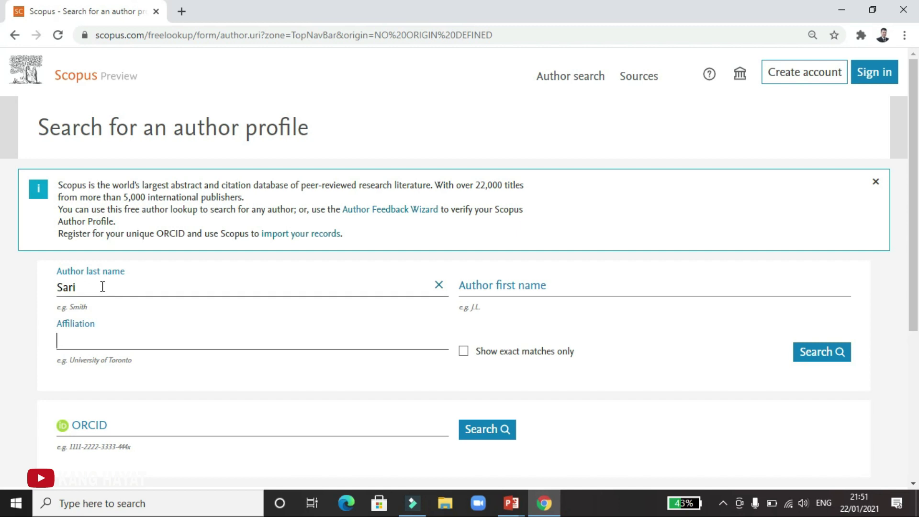
left_click(475, 287)
left_click_drag(91, 282, 47, 286)
left_click(492, 284)
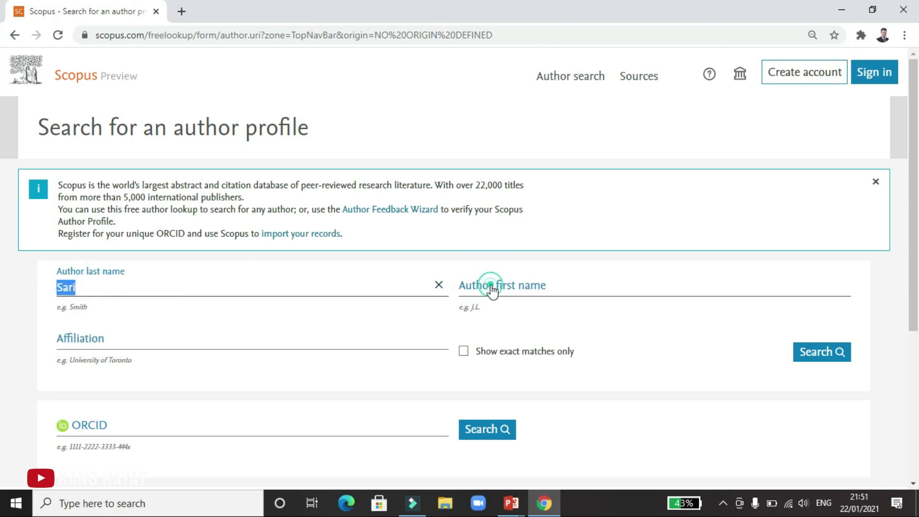
type("Ifit n")
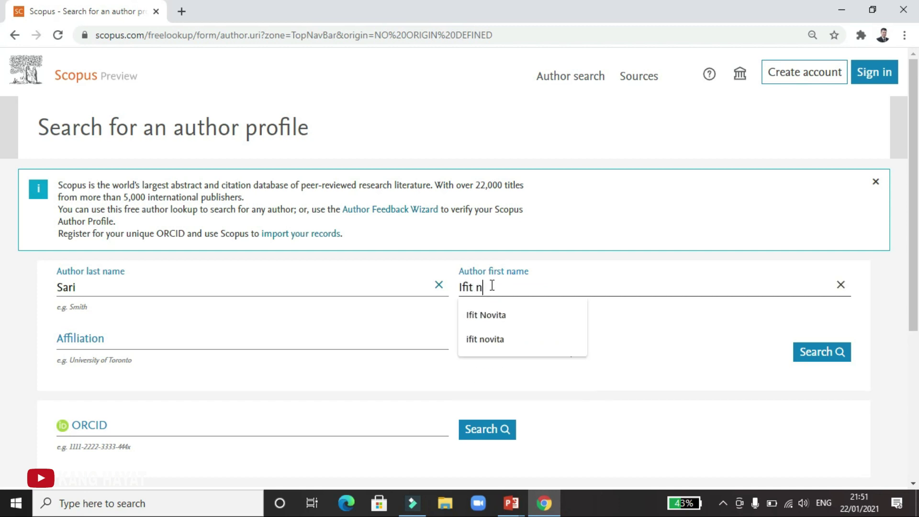
key("BackSpace")
type("Novita")
left_click(813, 355)
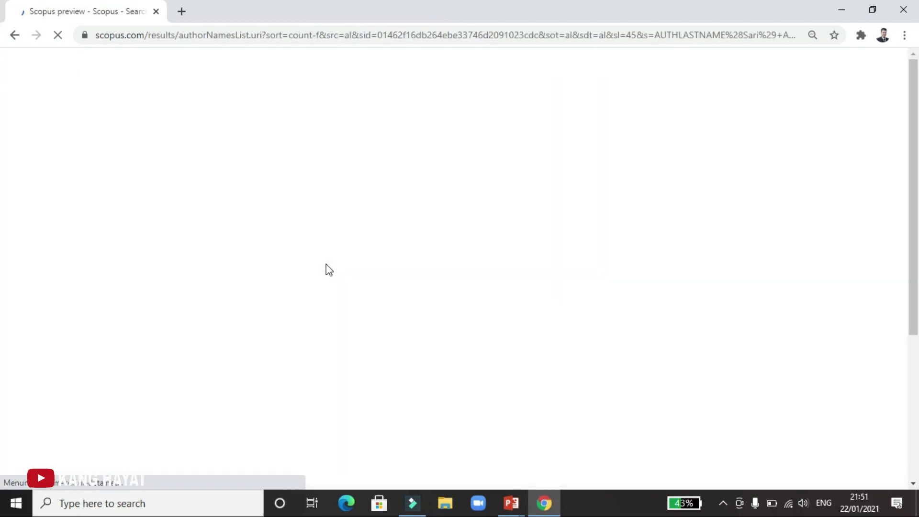
scroll(325, 273, "down", 1)
scroll(358, 295, "down", 1)
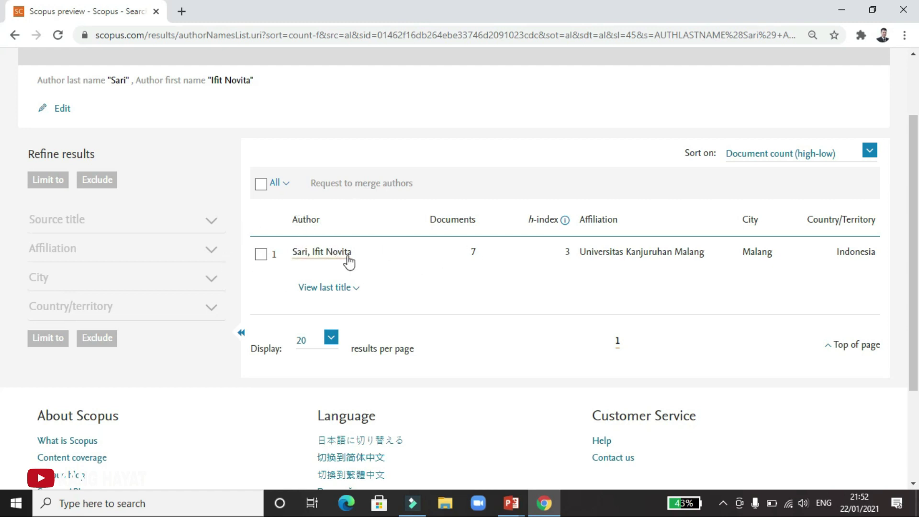
Step: Reopen the search for editing and add the author's middle name before the surname in the last name field
left_click(64, 109)
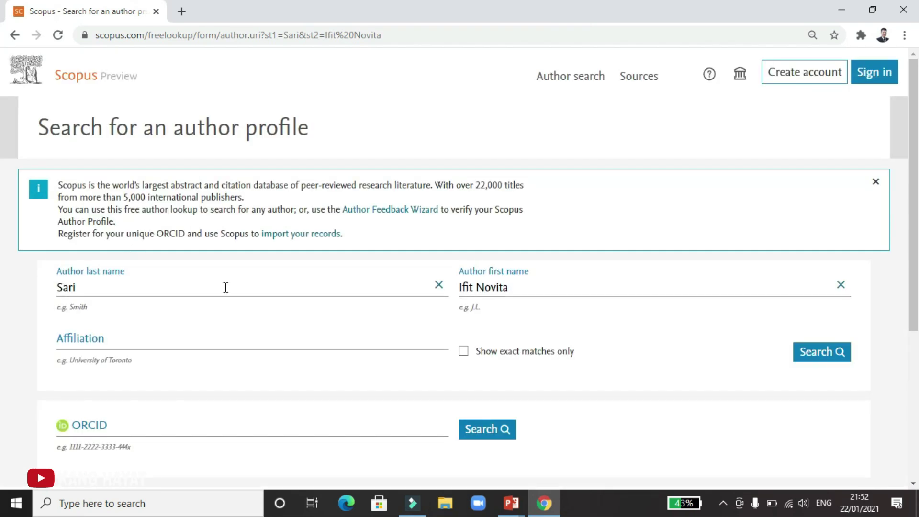
left_click(59, 285)
type("No")
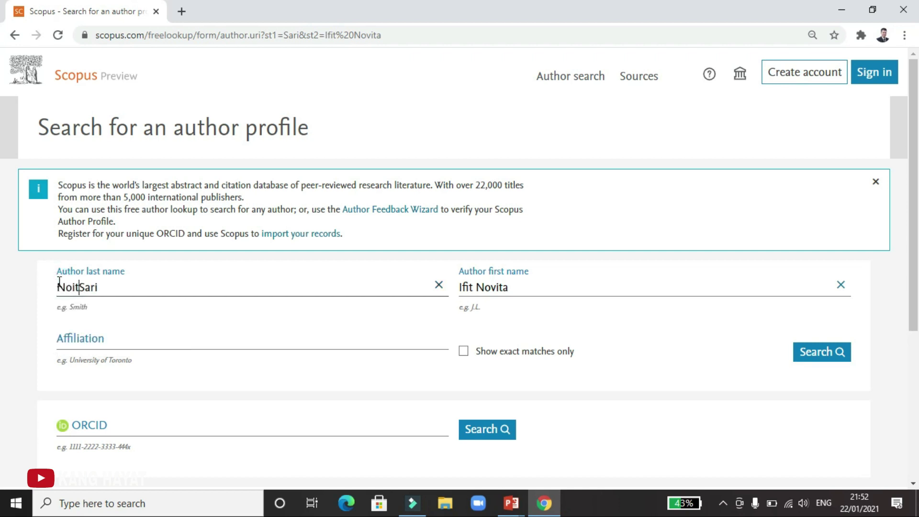
type("vita")
Step: Remove the middle name from the author's first name field and run the author search
left_click(524, 283)
key("BackSpace")
key("BackSpace")
key("BackSpace")
key("BackSpace")
key("BackSpace")
key("BackSpace")
key("BackSpace")
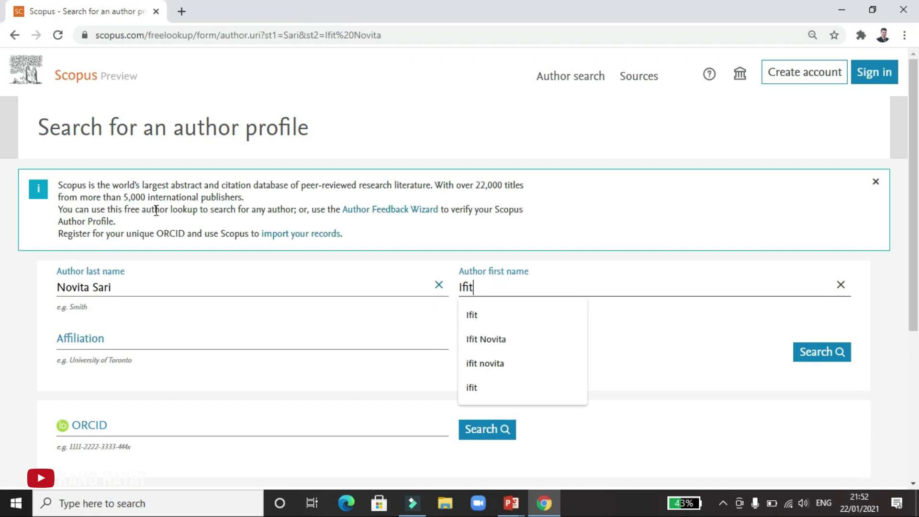
left_click(832, 358)
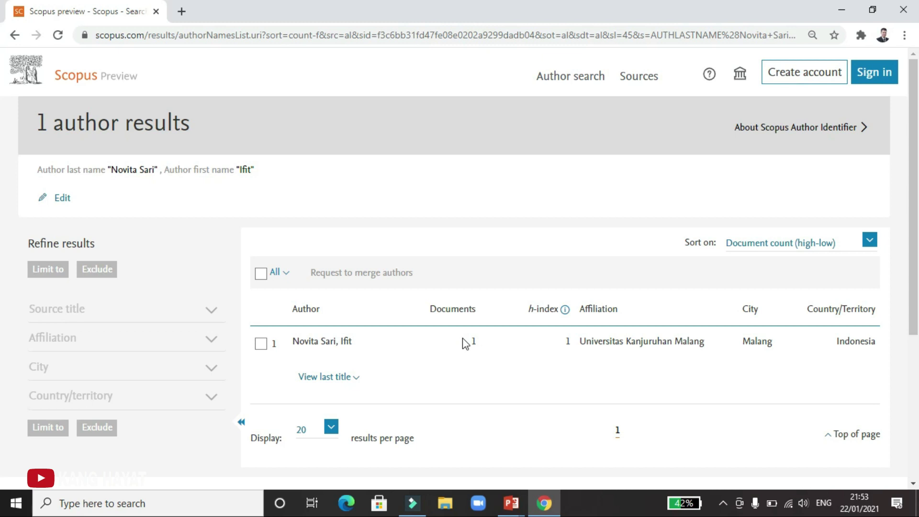
Step: Edit the search to use only the author's surname, leaving the first name empty, and look through the matching authors
left_click(61, 197)
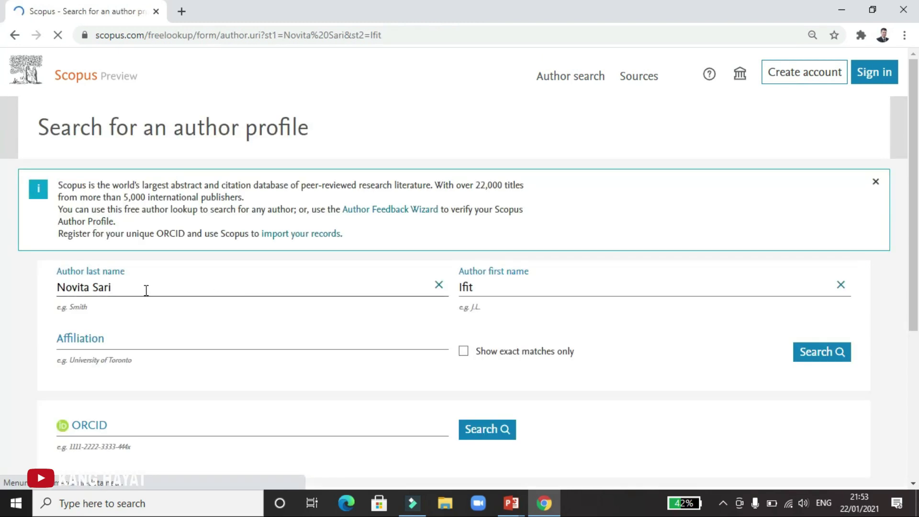
left_click_drag(144, 288, 33, 285)
type("sari")
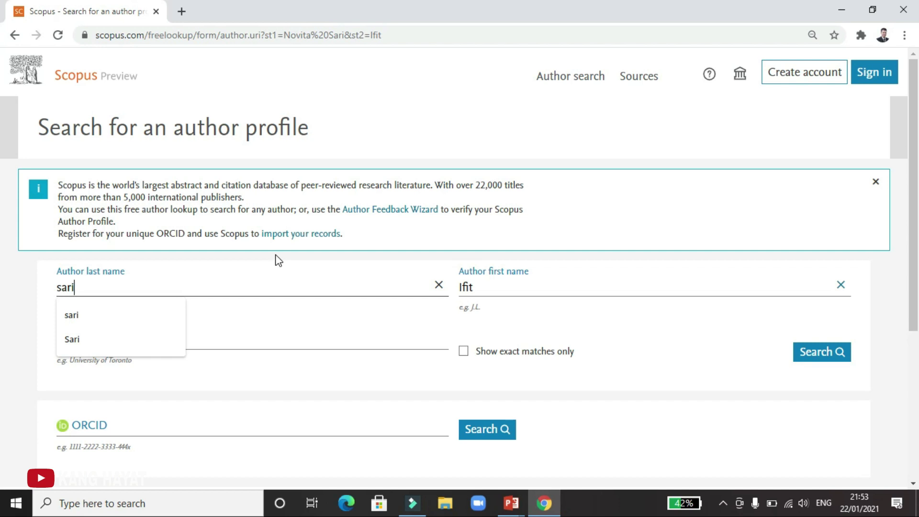
double_click(468, 288)
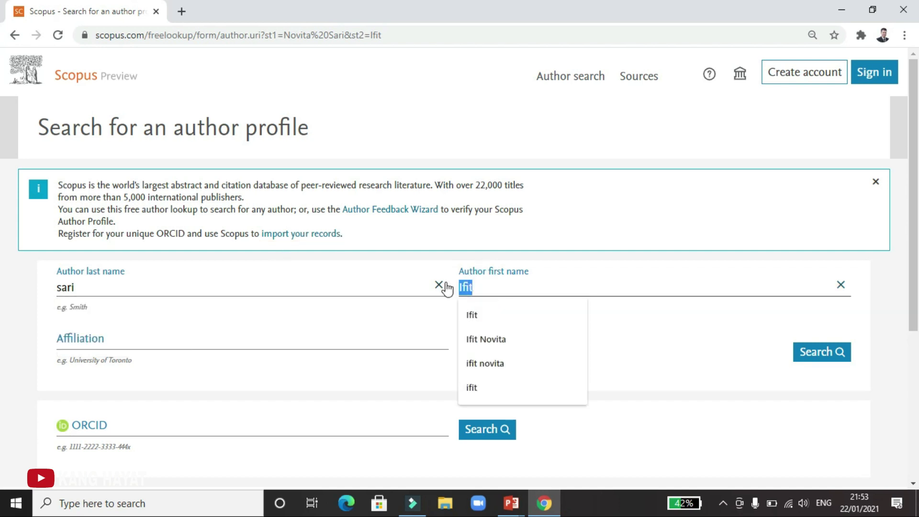
key("BackSpace")
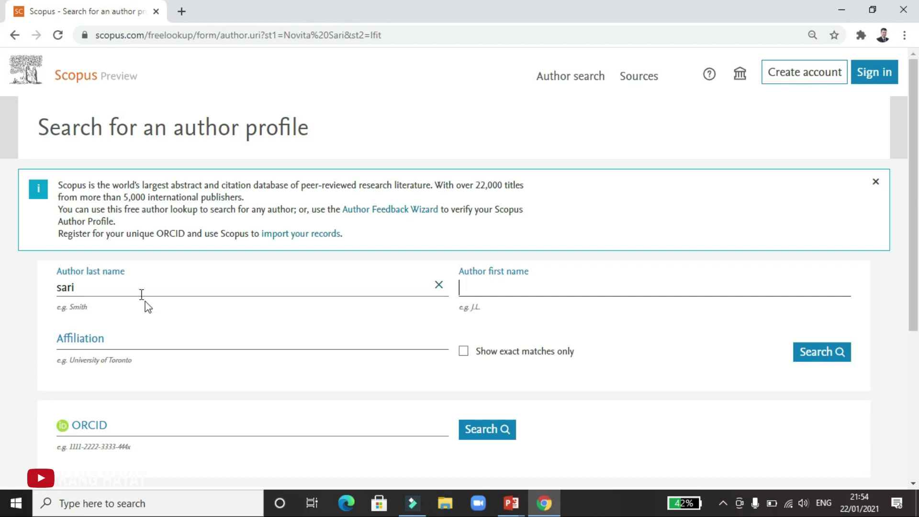
left_click(138, 291)
double_click(48, 291)
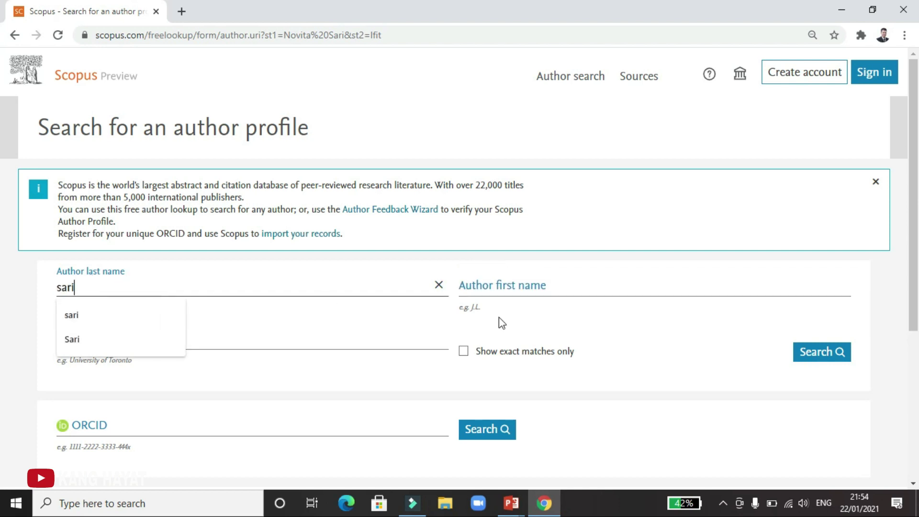
left_click(802, 355)
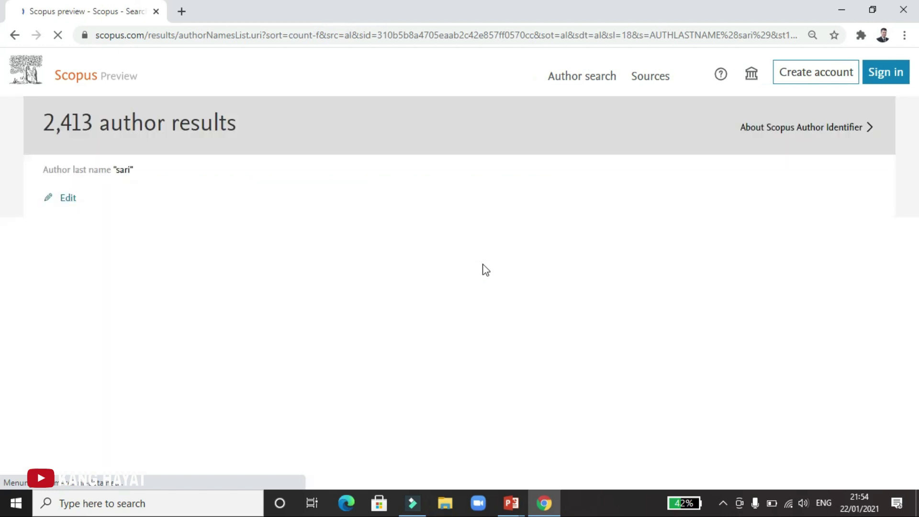
scroll(520, 320, "down", 2)
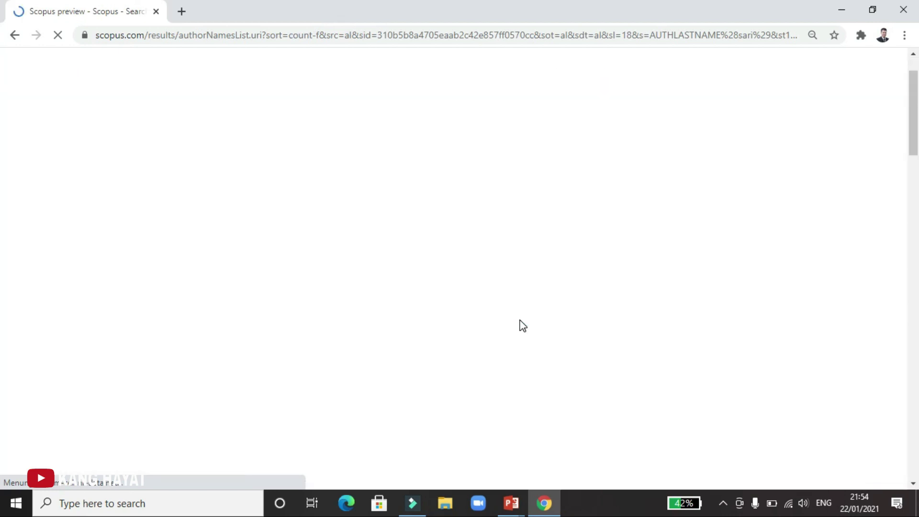
scroll(522, 325, "down", 4)
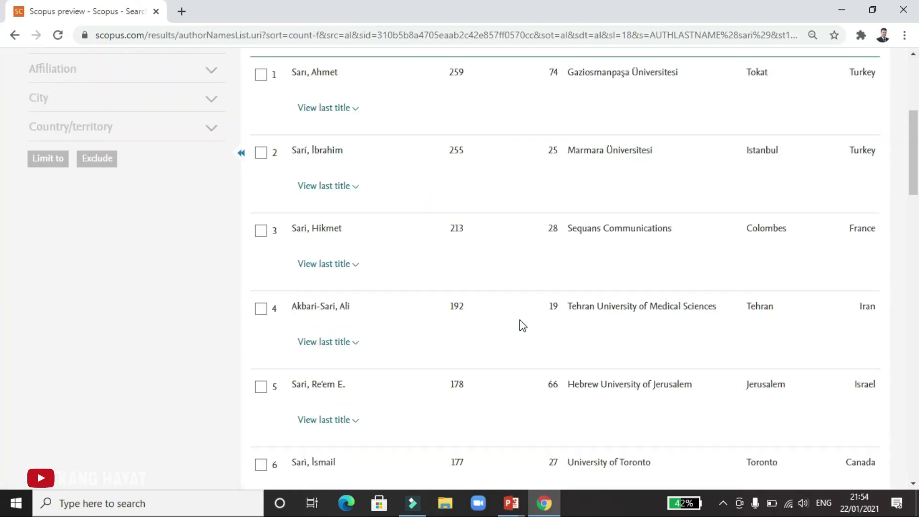
scroll(523, 325, "down", 8)
scroll(302, 182, "up", 15)
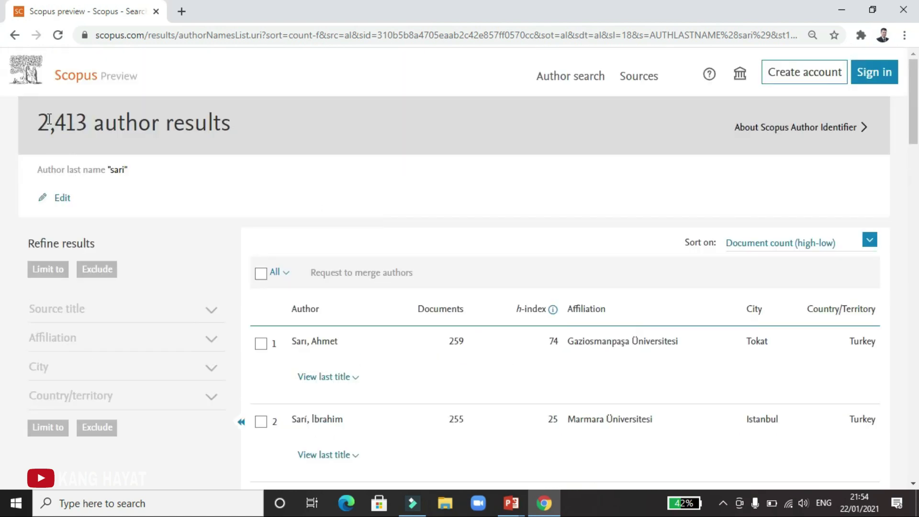
Step: Edit the search to add the affiliation Universitas Kanjuruhan Malang and run it with the surname
left_click(62, 198)
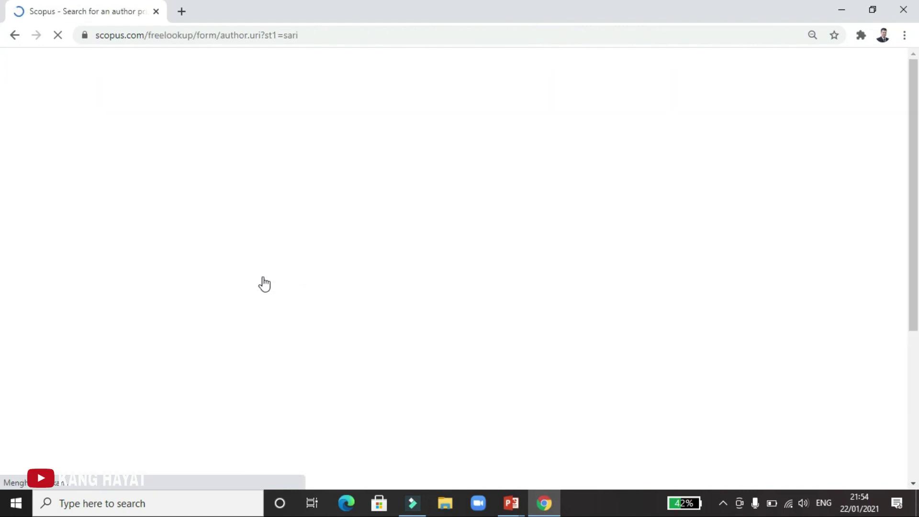
left_click(130, 336)
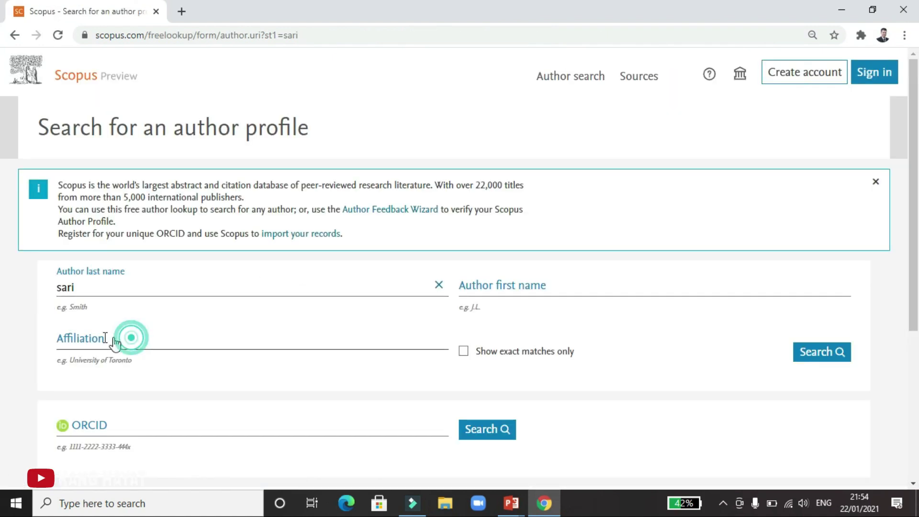
type("Univer")
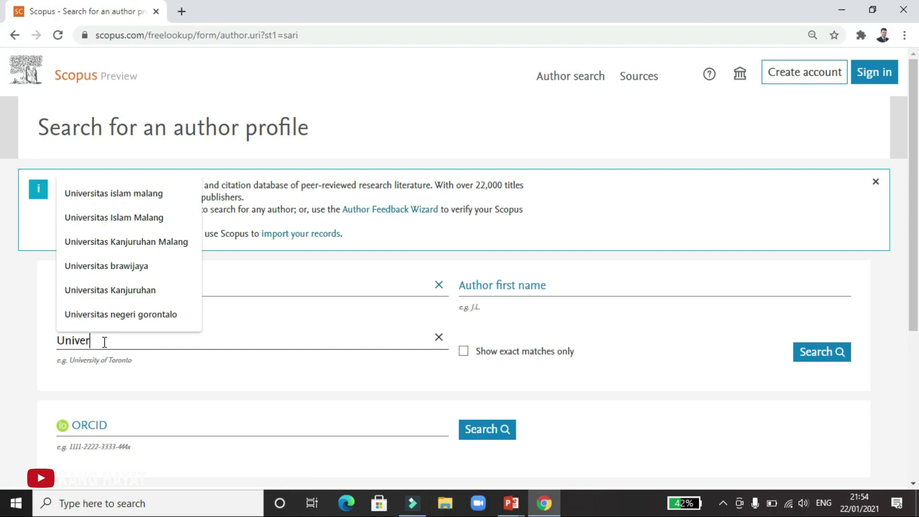
type("sitas Kan")
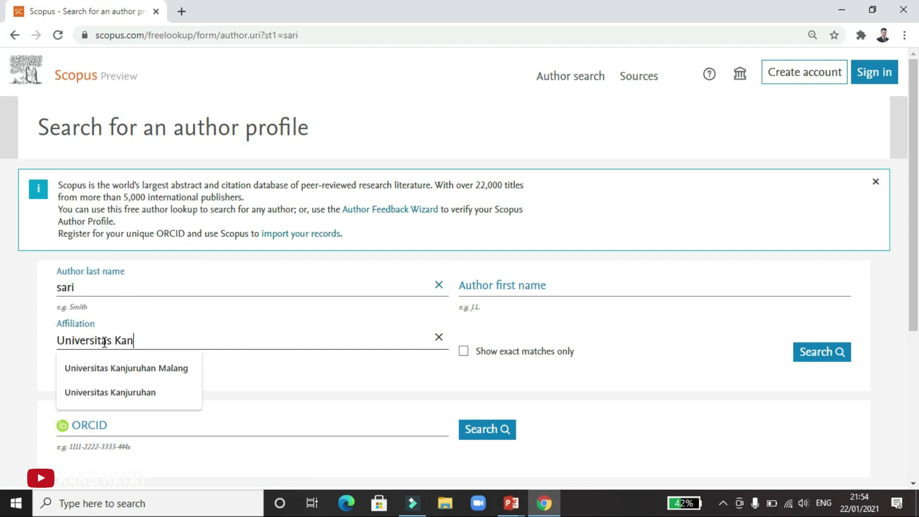
left_click(123, 368)
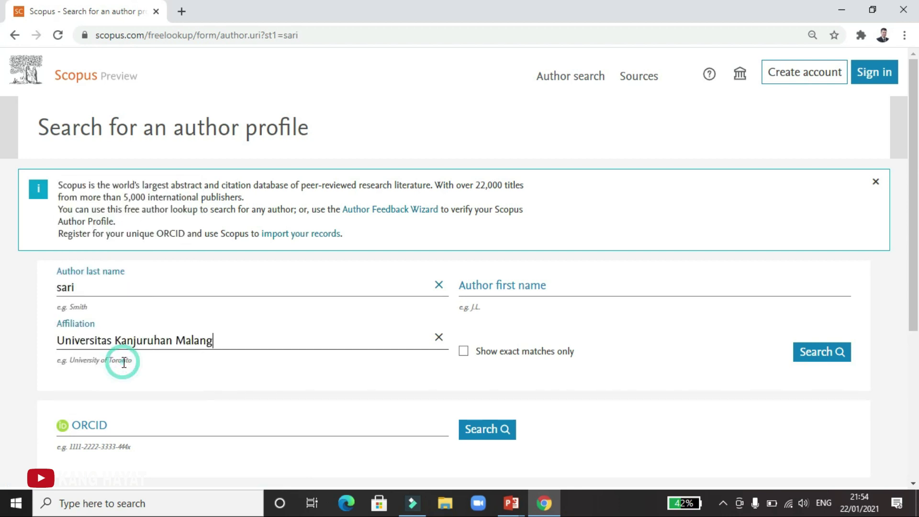
left_click(816, 357)
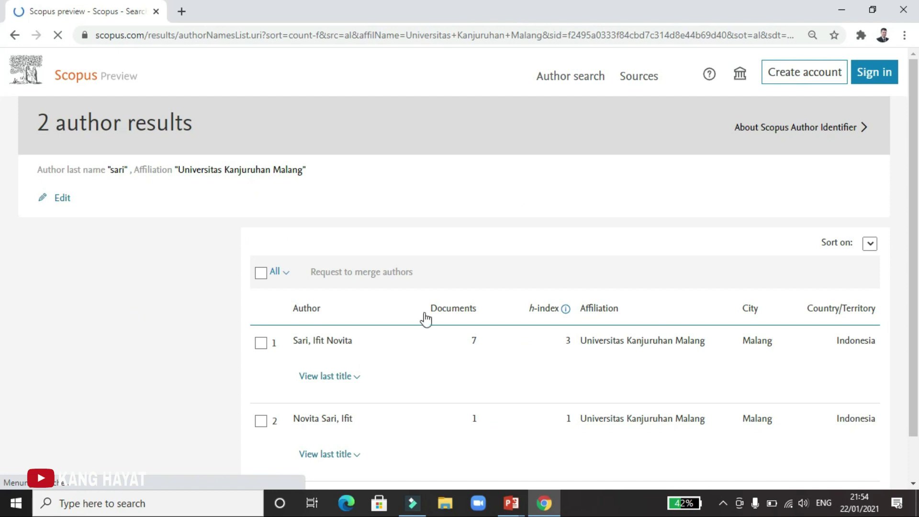
Step: Select both of the author's duplicate profiles in the search results
scroll(404, 293, "down", 4)
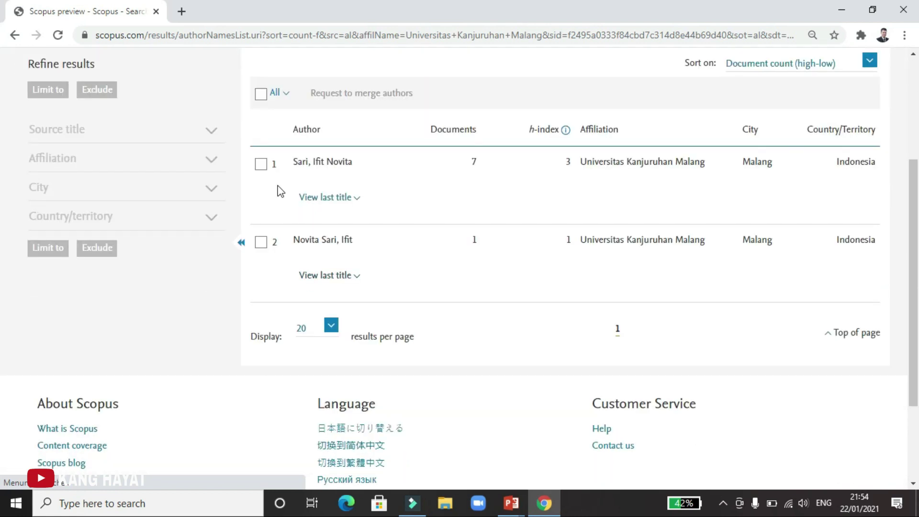
left_click(260, 165)
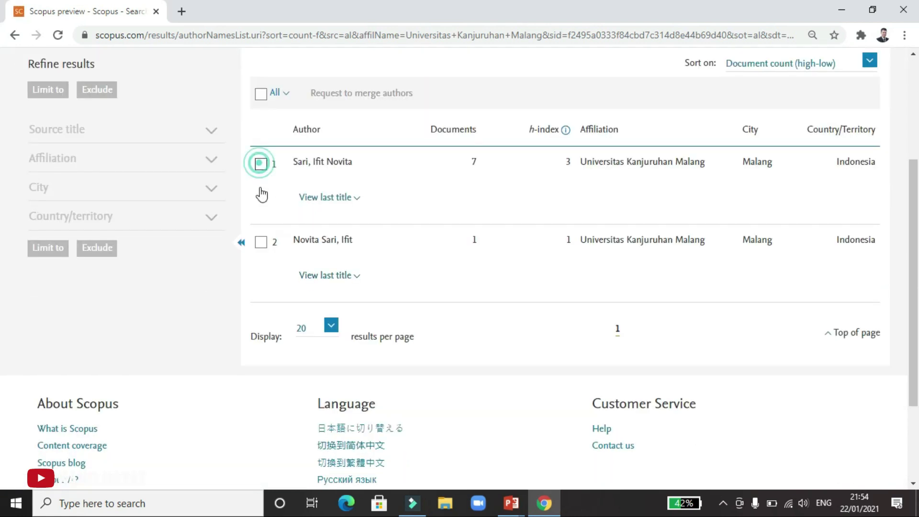
left_click(261, 244)
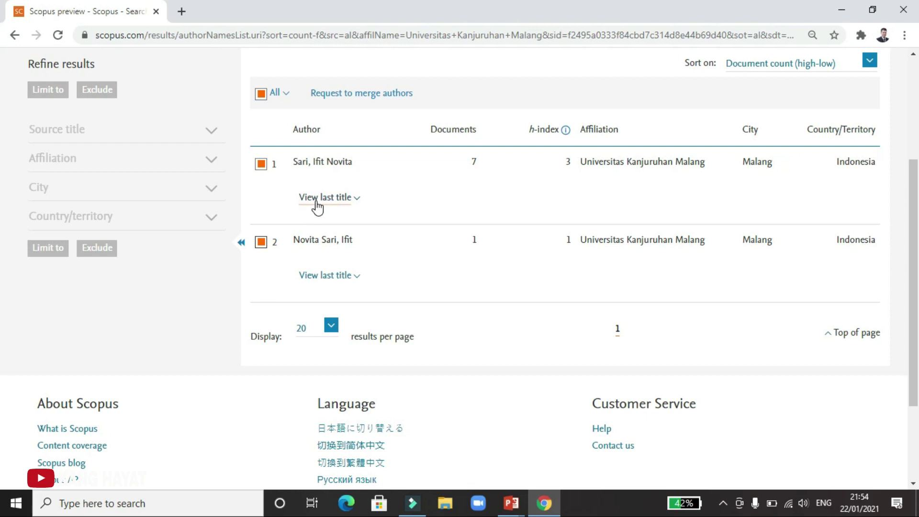
Step: Toggle the selection of the two author profiles off and on, leaving both selected
scroll(418, 253, "up", 2)
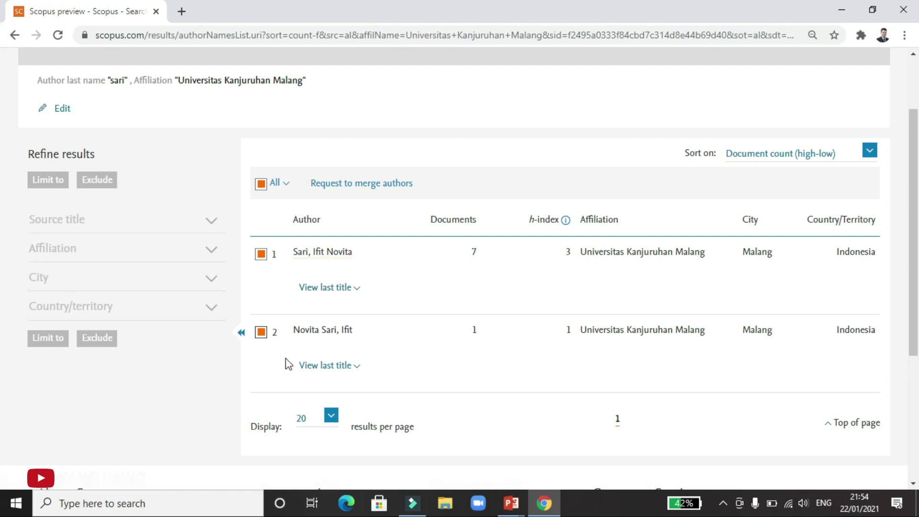
left_click(261, 254)
left_click(261, 331)
left_click(260, 331)
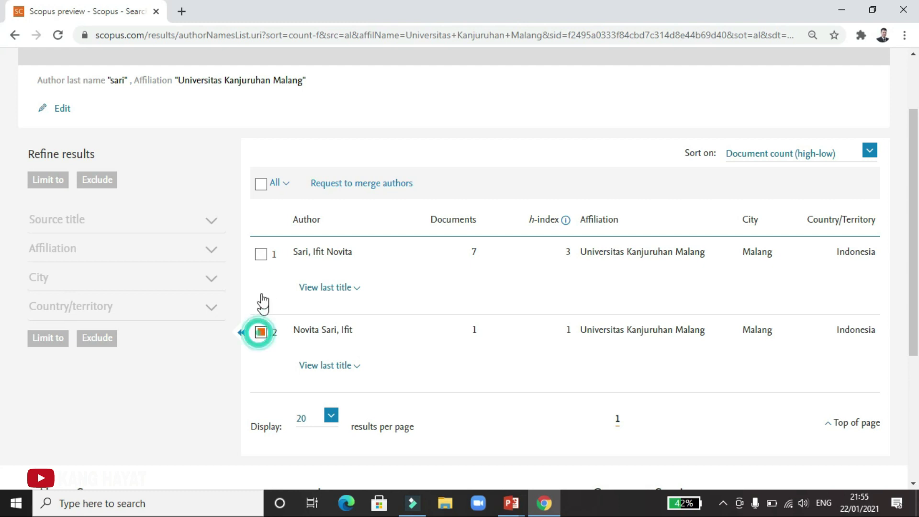
left_click(260, 256)
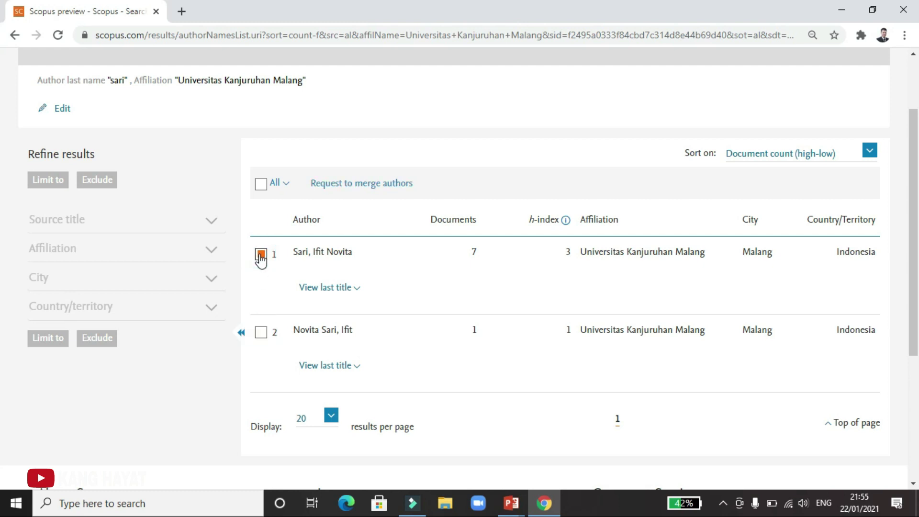
left_click(262, 334)
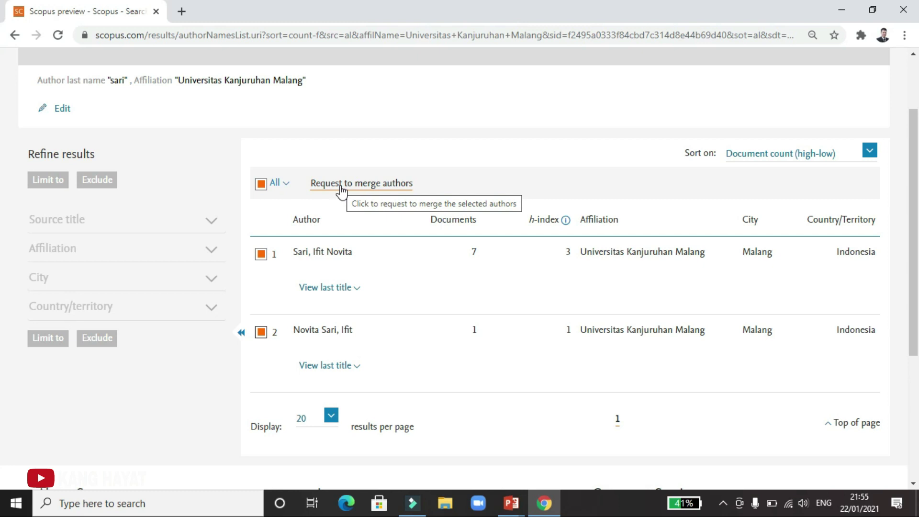
Step: Request to merge the two selected author profiles and proceed to sign in to the account
left_click(378, 187)
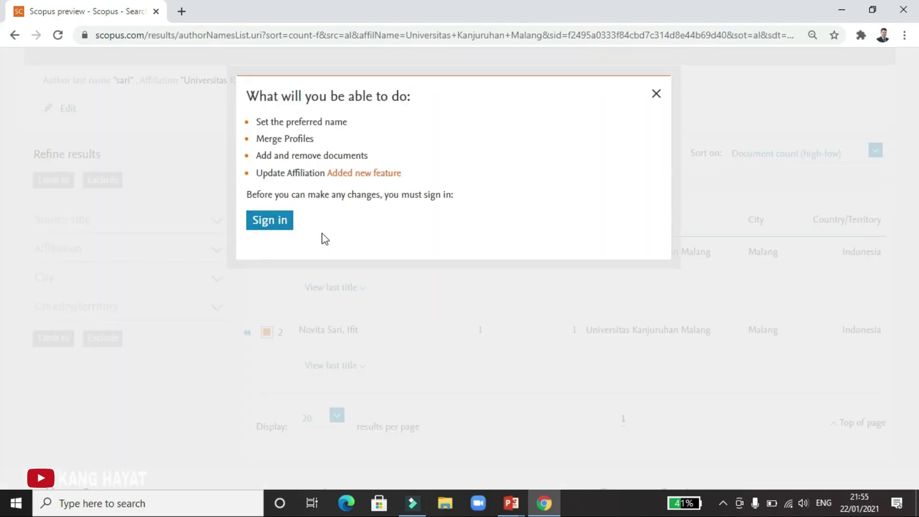
left_click(274, 223)
left_click(267, 221)
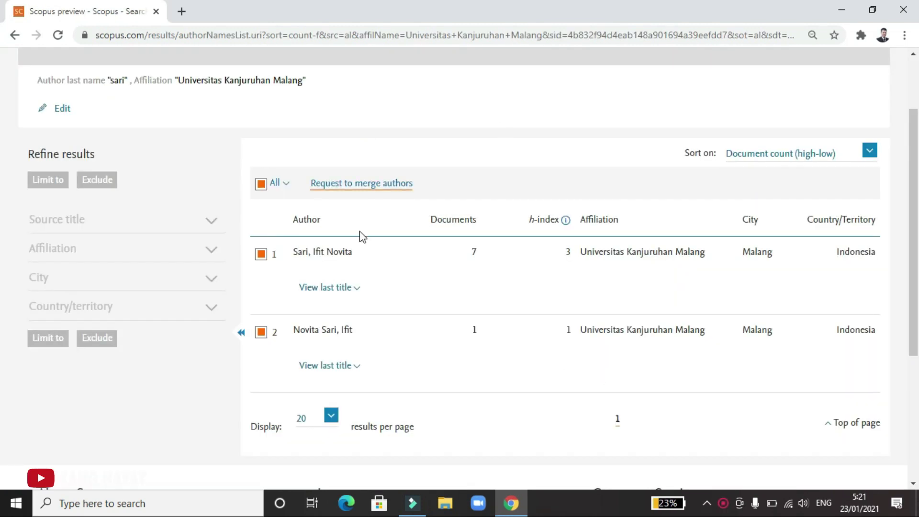
Step: Restart the merge request, proceed to make changes and set the preferred name to the one used by the seven-document profile
left_click(368, 189)
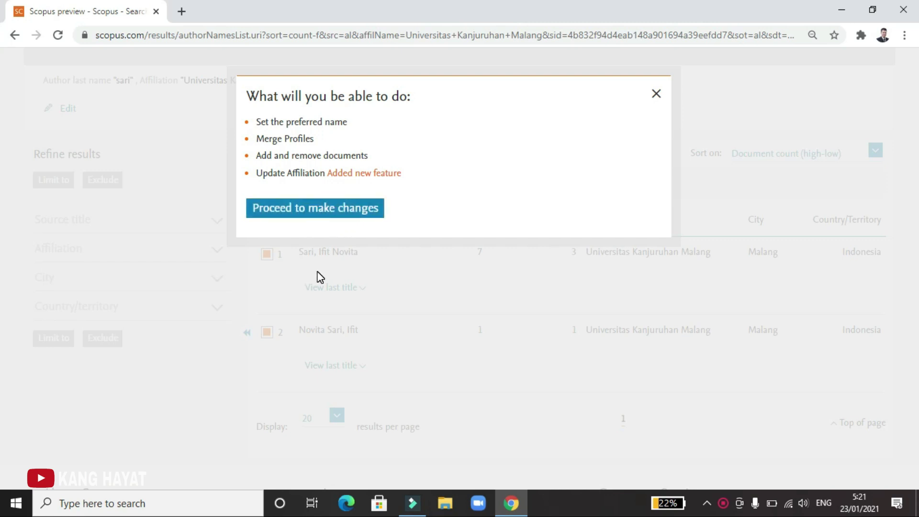
left_click(319, 218)
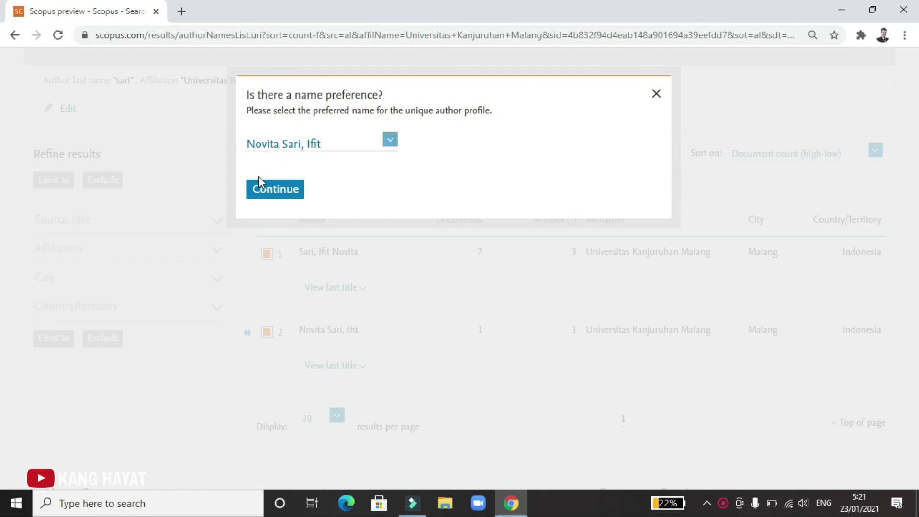
left_click(339, 149)
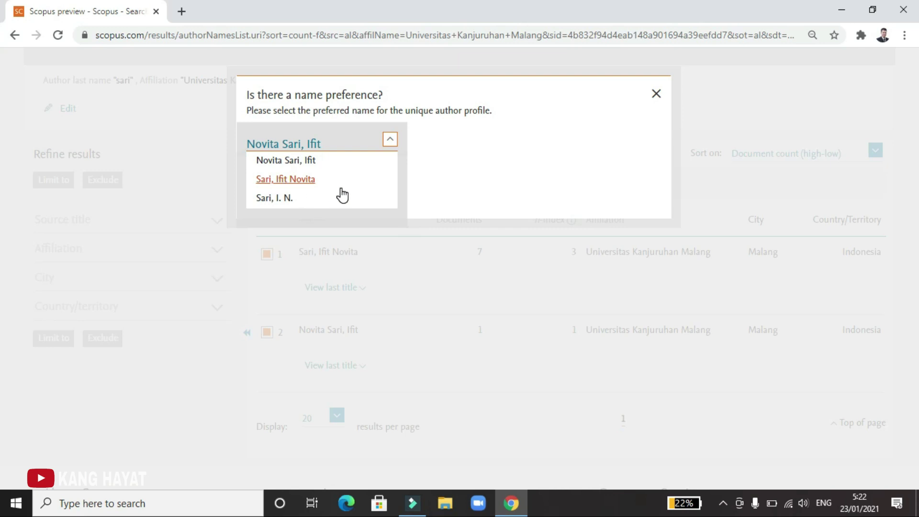
left_click(300, 180)
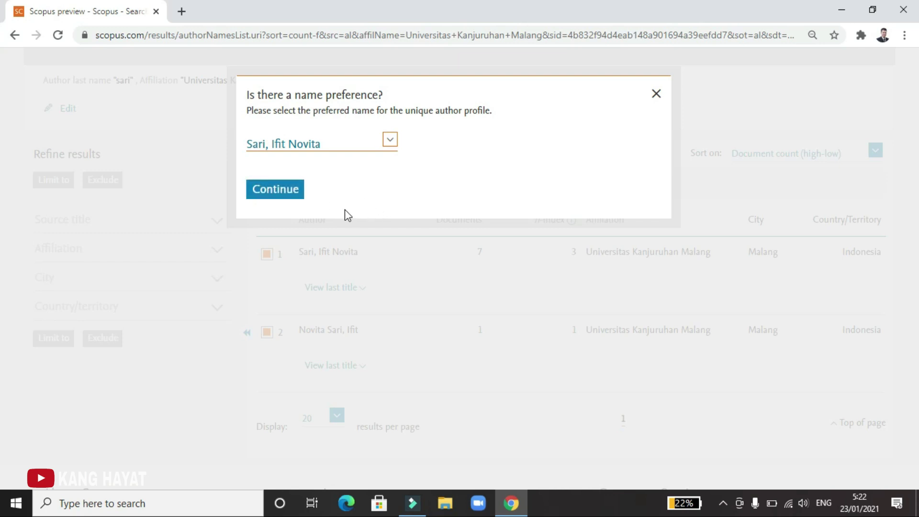
left_click(293, 192)
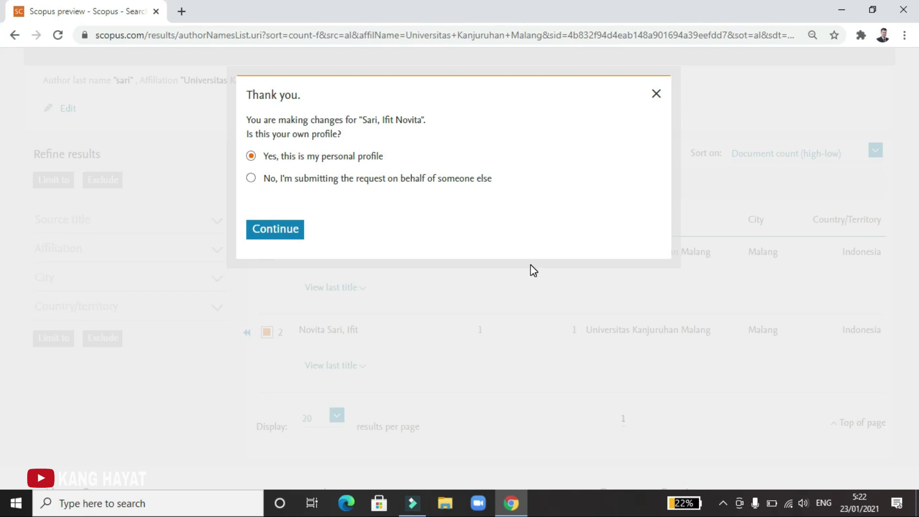
Step: State that the request is submitted on behalf of someone else and continue to the document review
left_click(251, 180)
left_click(286, 235)
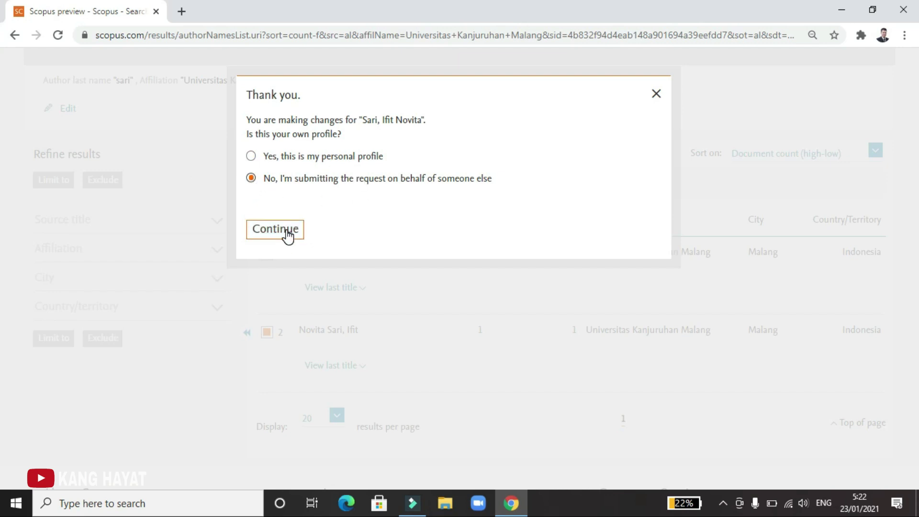
left_click(287, 234)
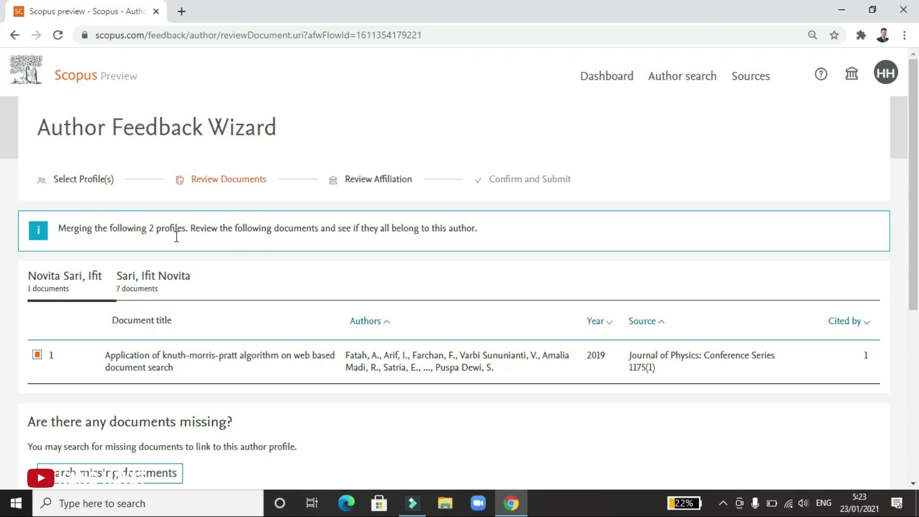
Step: Compare the documents listed under each of the two profiles being merged
scroll(296, 292, "down", 2)
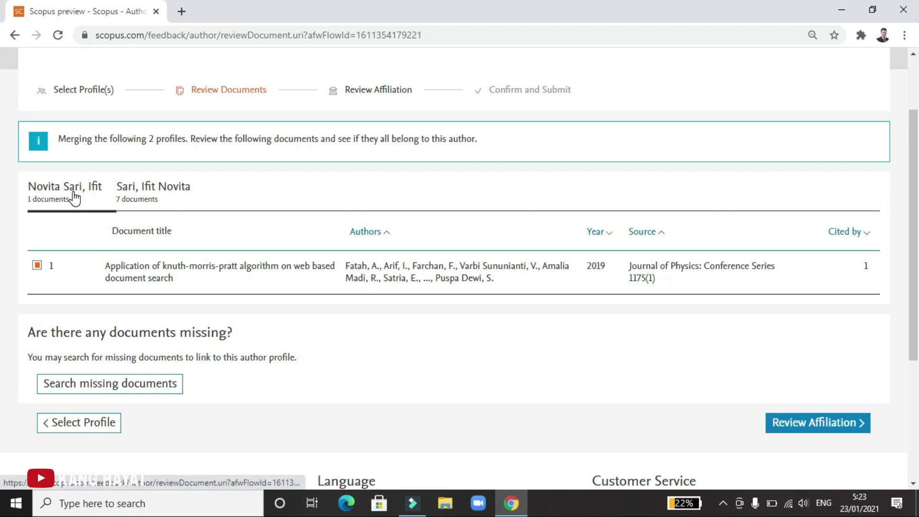
left_click(164, 196)
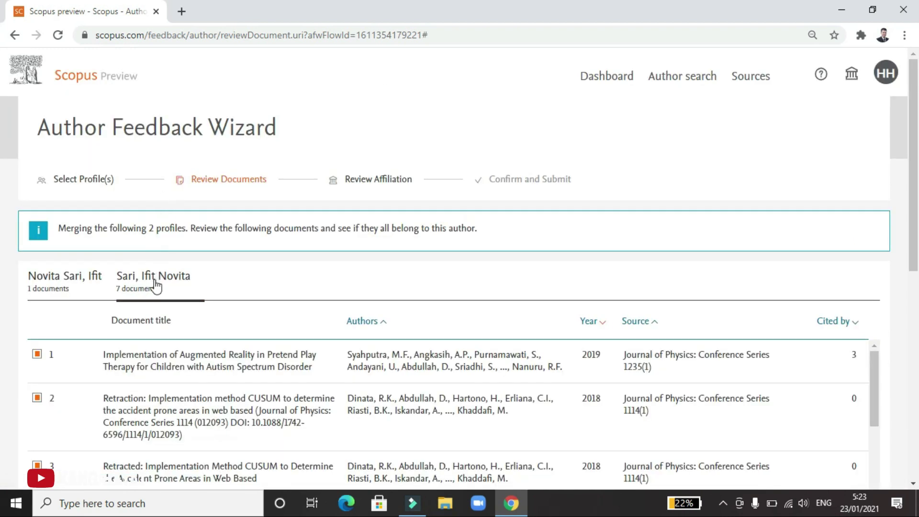
scroll(148, 287, "down", 2)
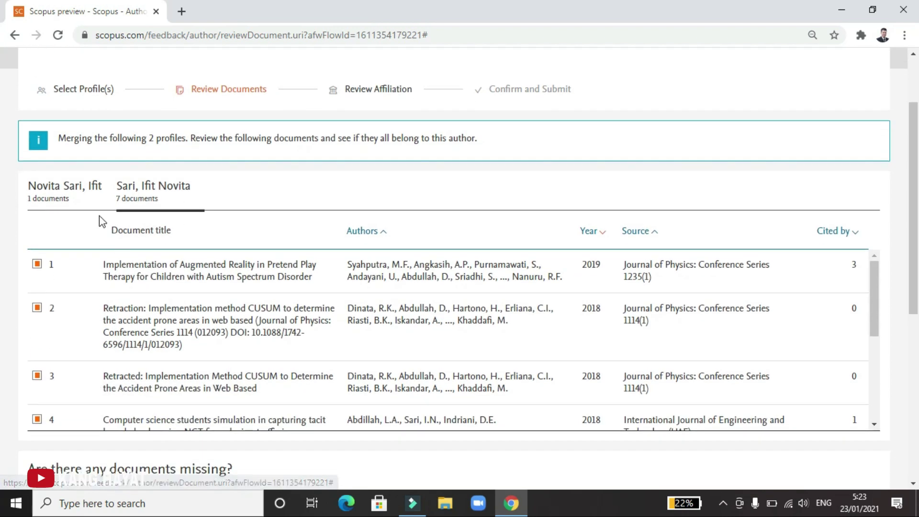
left_click(78, 191)
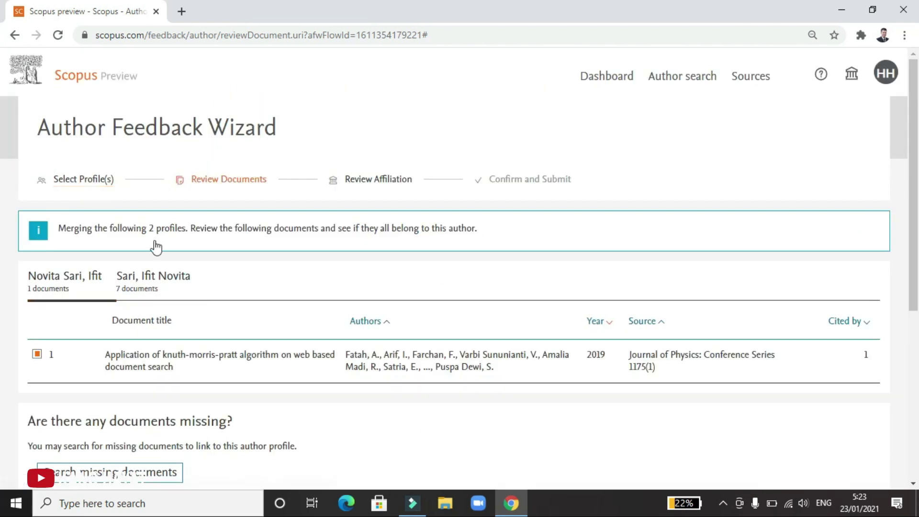
scroll(156, 246, "down", 2)
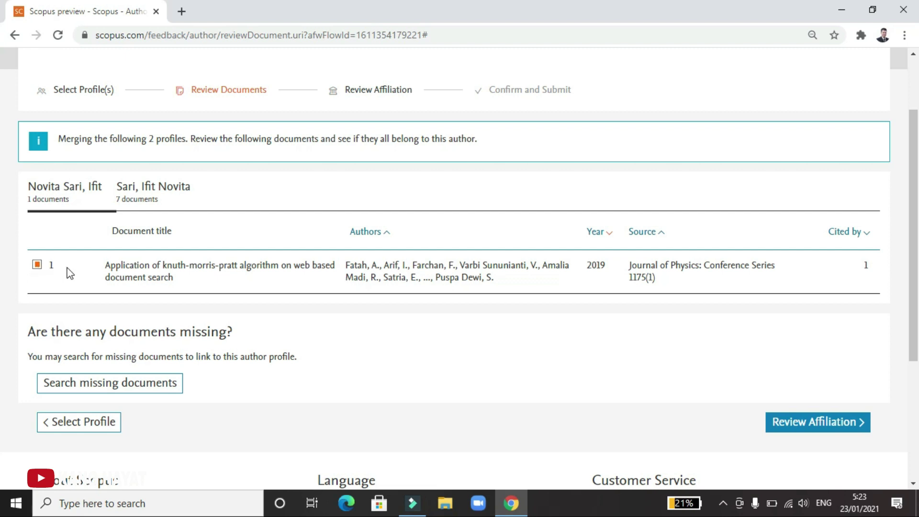
Step: Review all documents of the seven-document profile, keep them selected and continue to the affiliation review
left_click(135, 196)
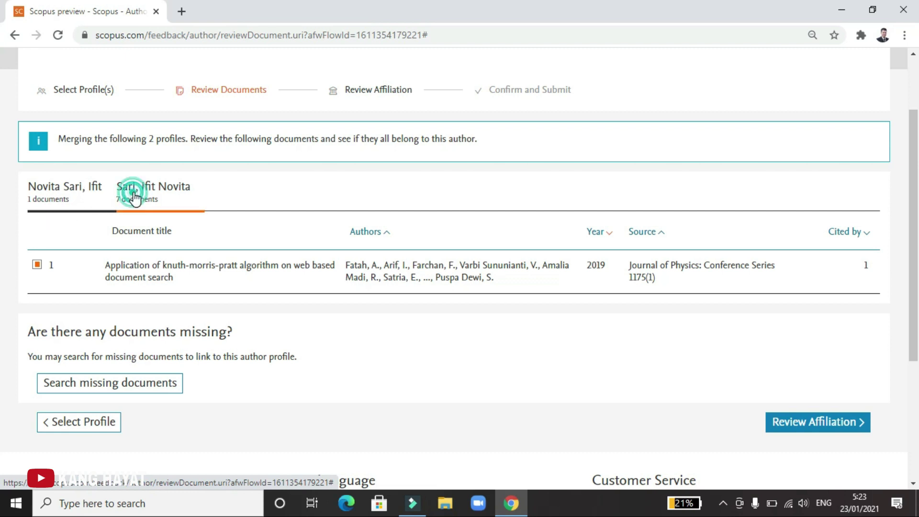
scroll(206, 296, "down", 1)
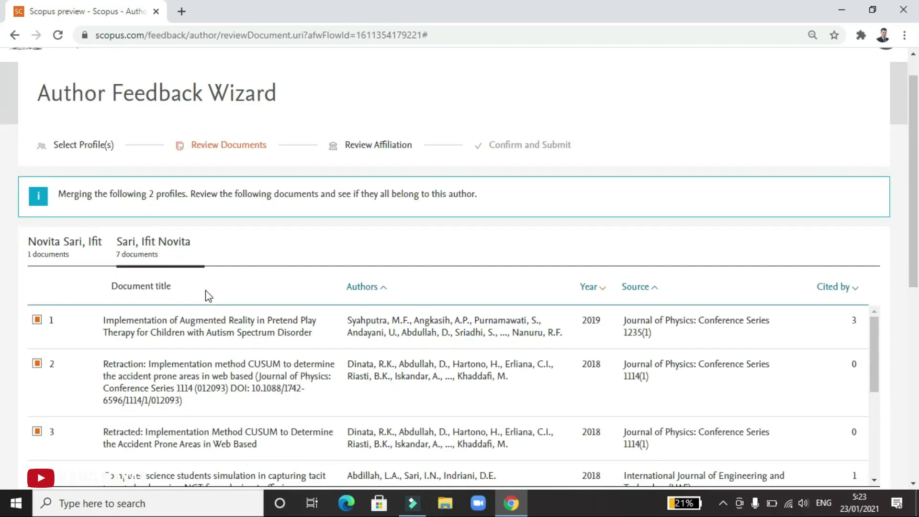
scroll(208, 296, "down", 3)
scroll(199, 224, "down", 2)
scroll(199, 224, "up", 3)
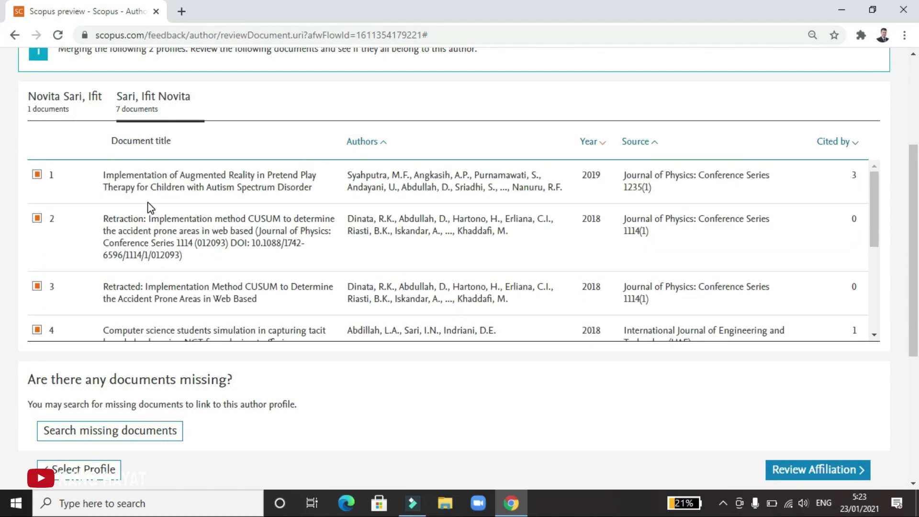
scroll(150, 208, "down", 3)
scroll(148, 248, "up", 3)
scroll(114, 205, "up", 3)
scroll(592, 335, "down", 8)
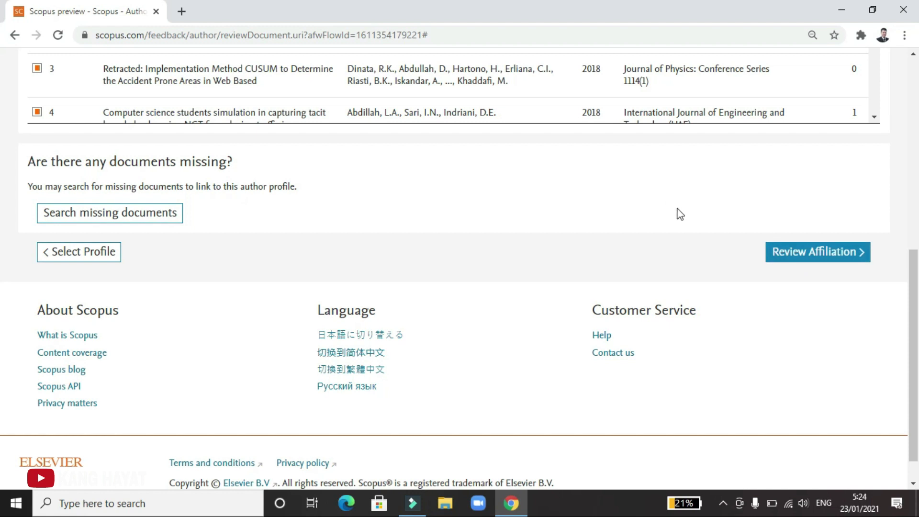
scroll(605, 248, "up", 4)
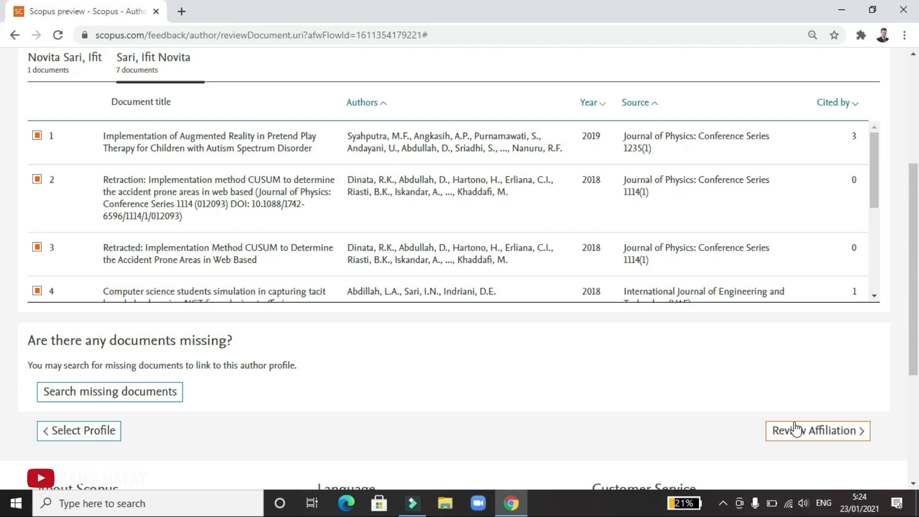
scroll(79, 227, "up", 4)
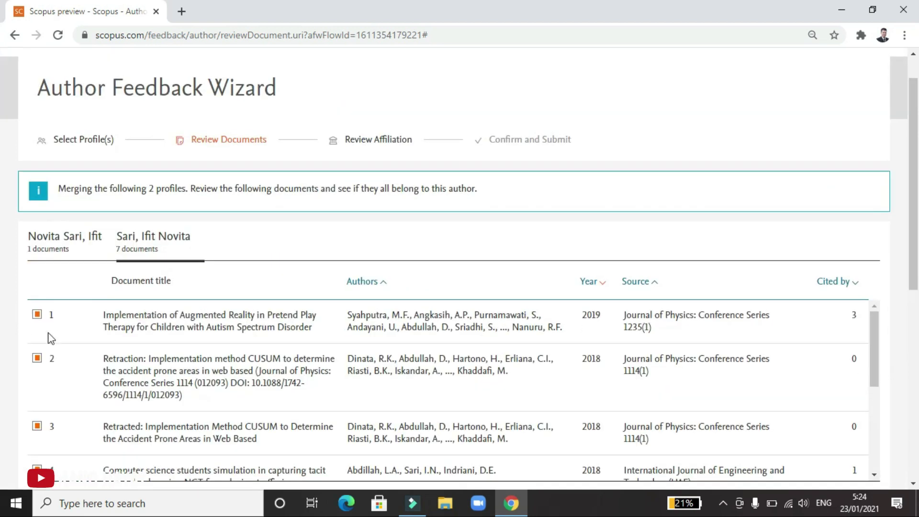
scroll(56, 357, "down", 4)
scroll(59, 352, "up", 1)
scroll(62, 349, "down", 2)
scroll(67, 348, "down", 4)
scroll(603, 218, "down", 4)
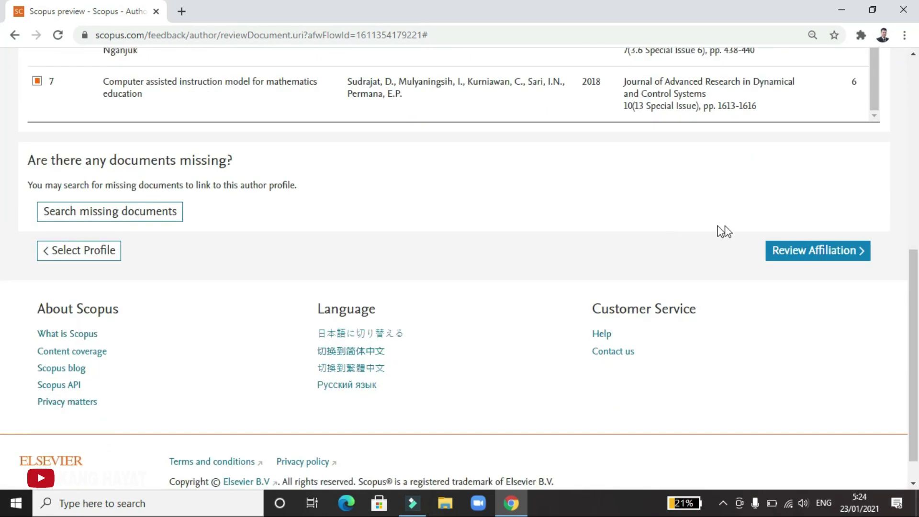
left_click(789, 258)
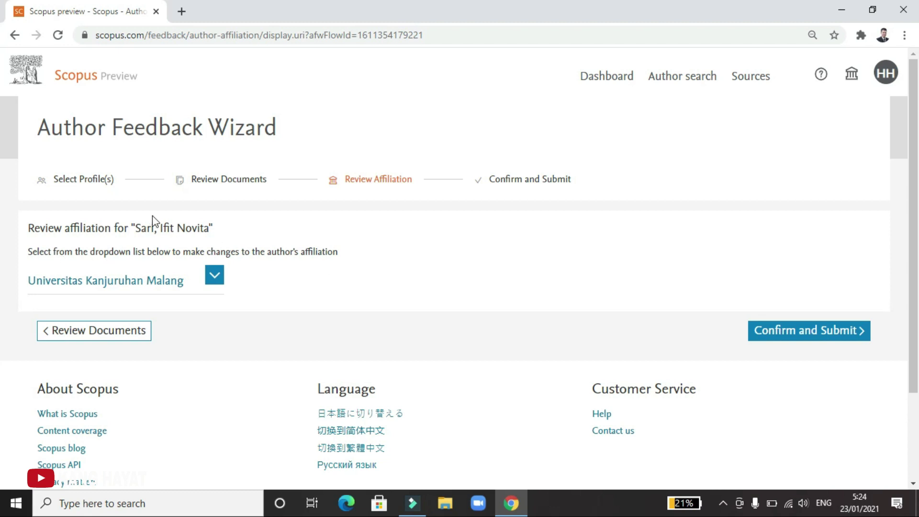
Step: Check the affiliation choices, keep Universitas Kanjuruhan Malang and continue to the confirmation page
left_click(214, 276)
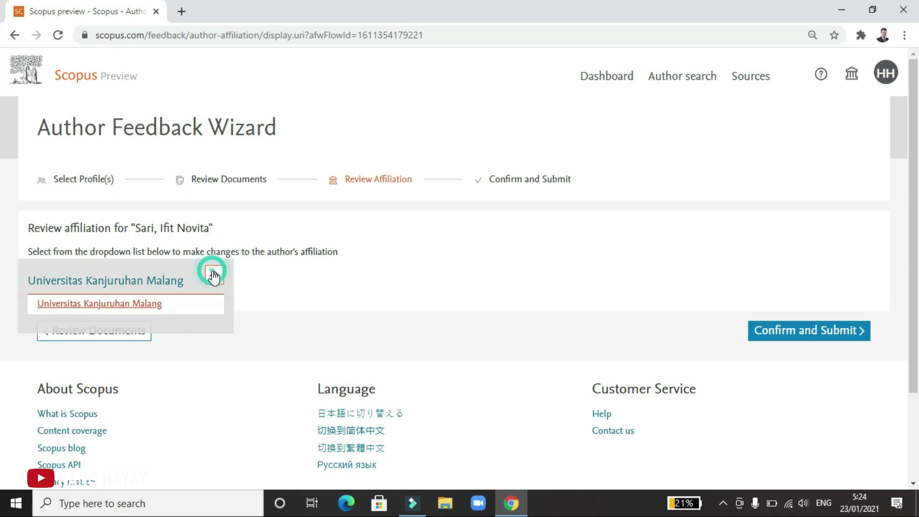
scroll(201, 291, "down", 2)
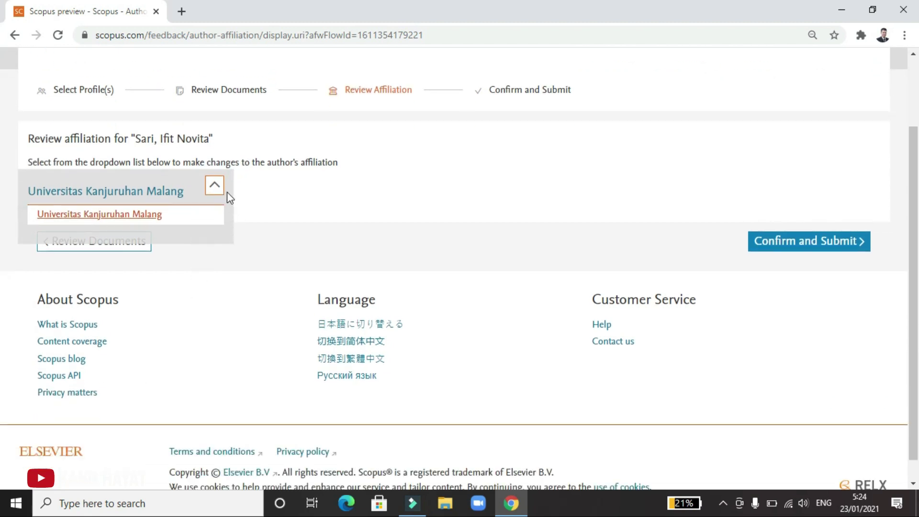
left_click(214, 187)
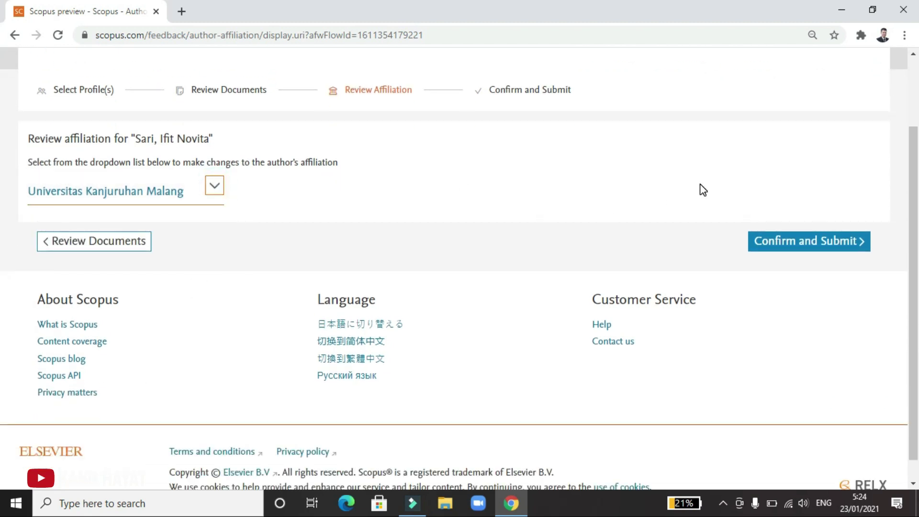
scroll(706, 197, "up", 2)
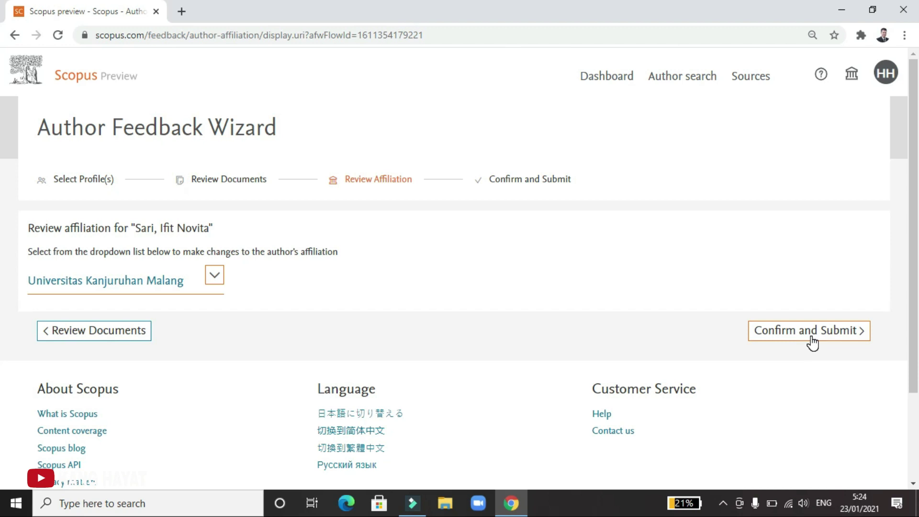
left_click(812, 343)
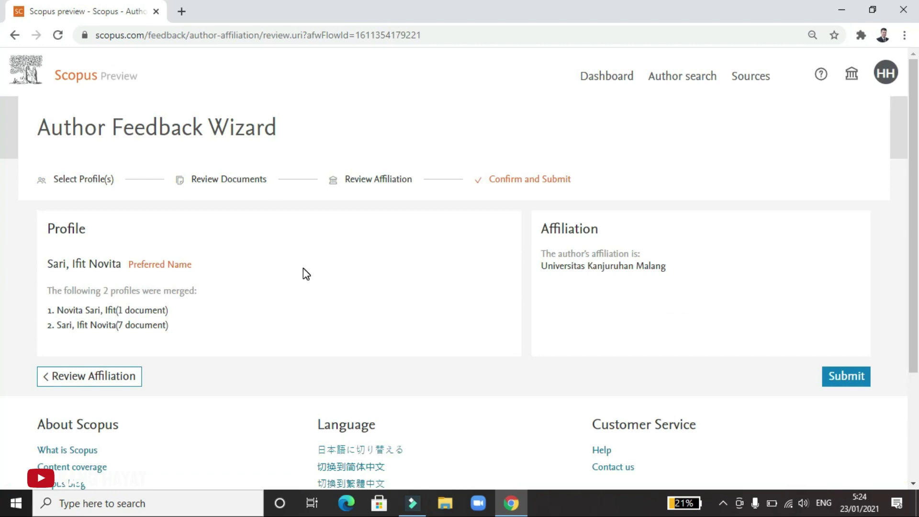
Step: Review the profile and affiliation summary and submit the merge request
scroll(307, 274, "down", 2)
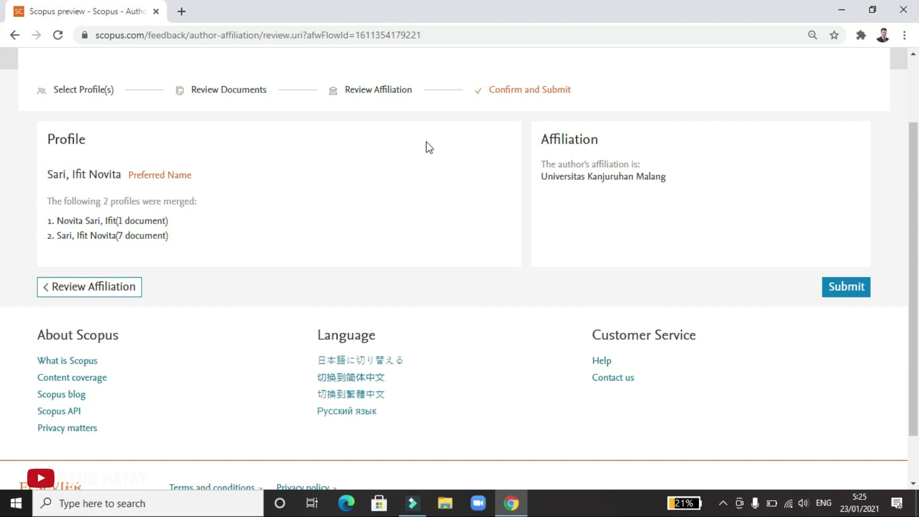
left_click(848, 287)
scroll(395, 219, "up", 2)
scroll(479, 239, "down", 3)
scroll(598, 266, "up", 1)
scroll(738, 287, "down", 1)
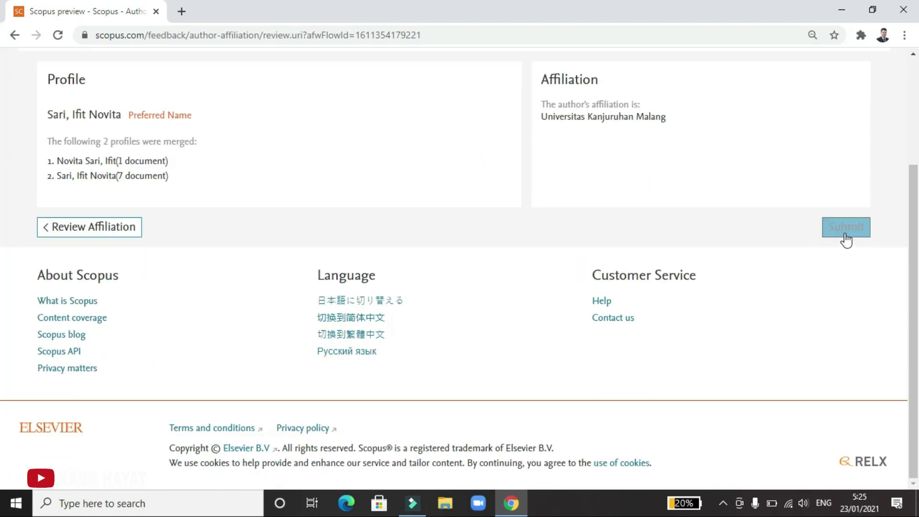
left_click(845, 235)
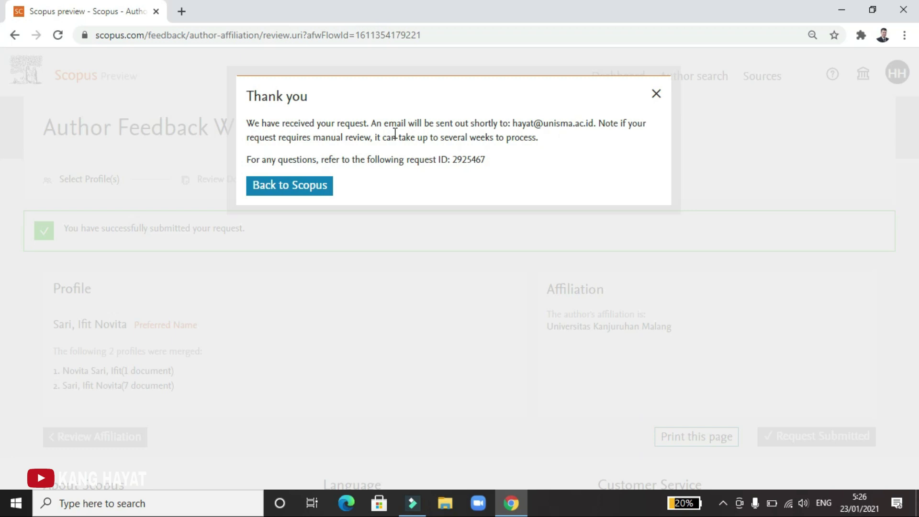
Step: Return to the Scopus home page and open the dashboard to check the status of the author correction requests
left_click(318, 195)
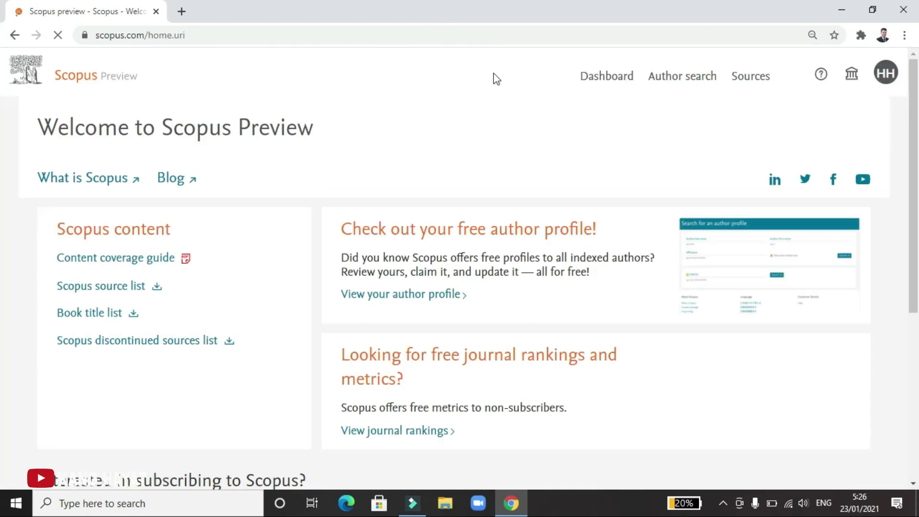
left_click(586, 82)
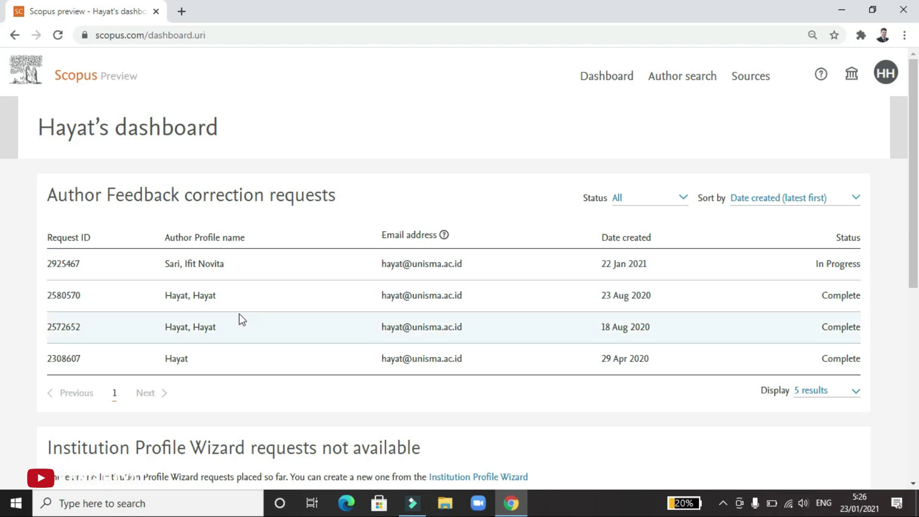
scroll(230, 383, "down", 5)
scroll(227, 380, "up", 4)
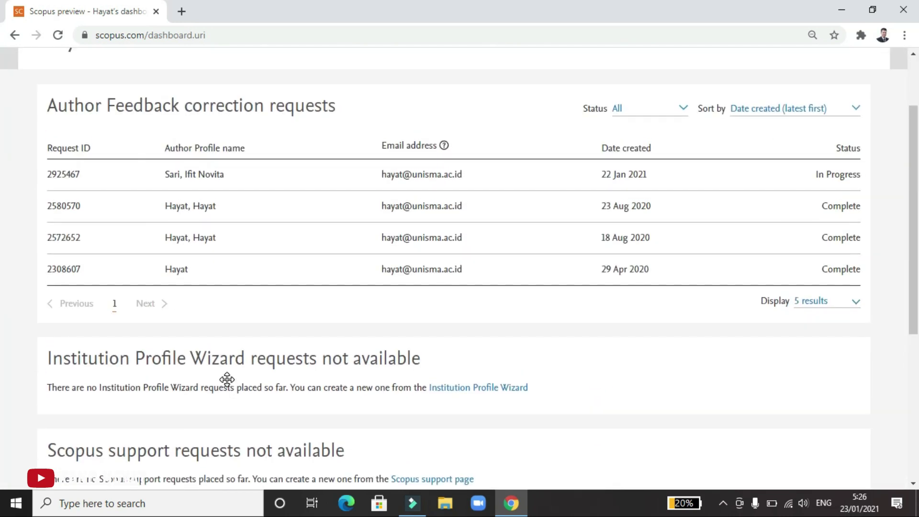